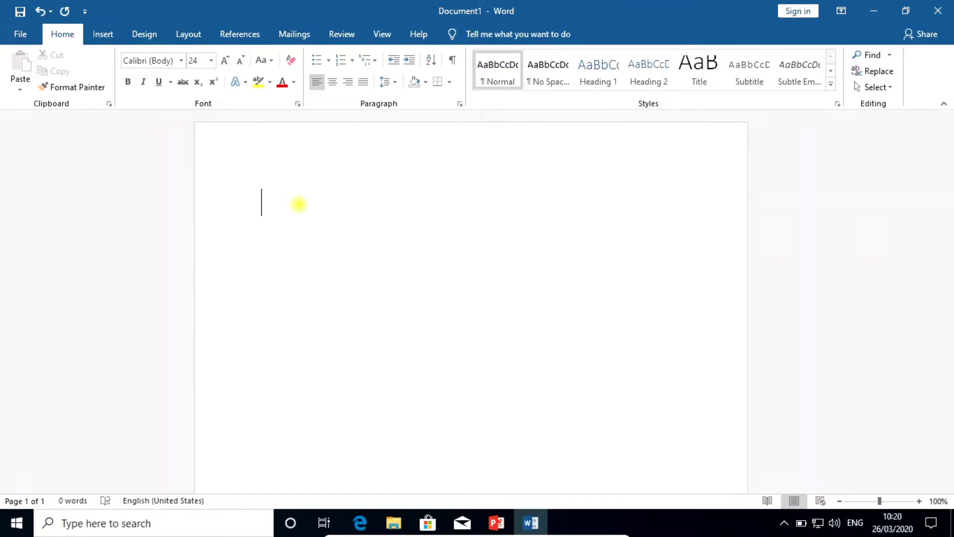
Type 'You are', then on a new line type a name followed by 'digiclass'
{"action": "type", "text": "you"}
{"action": "type", "text": " a"}
{"action": "type", "text": "re"}
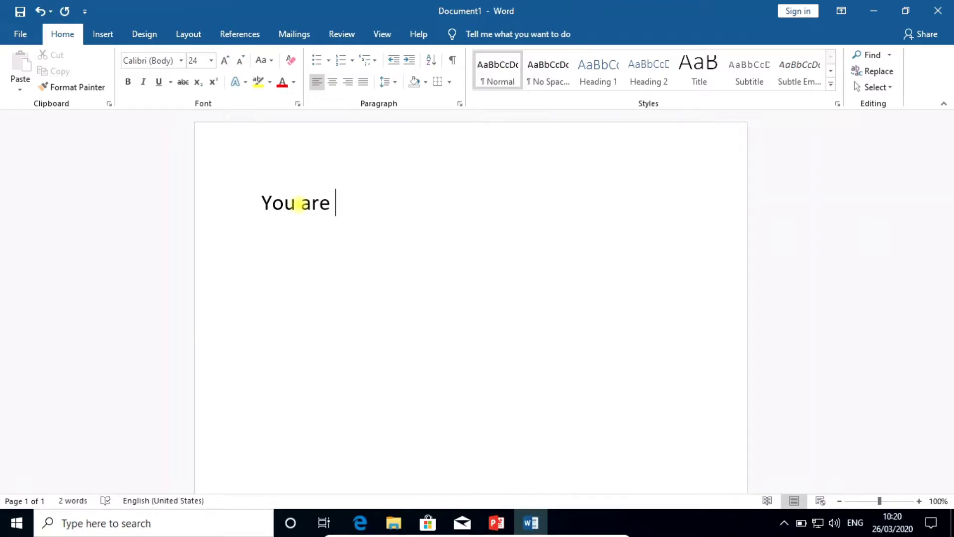
{"action": "key", "text": "BackSpace"}
{"action": "key", "text": "Return"}
{"action": "type", "text": "yogesh "}
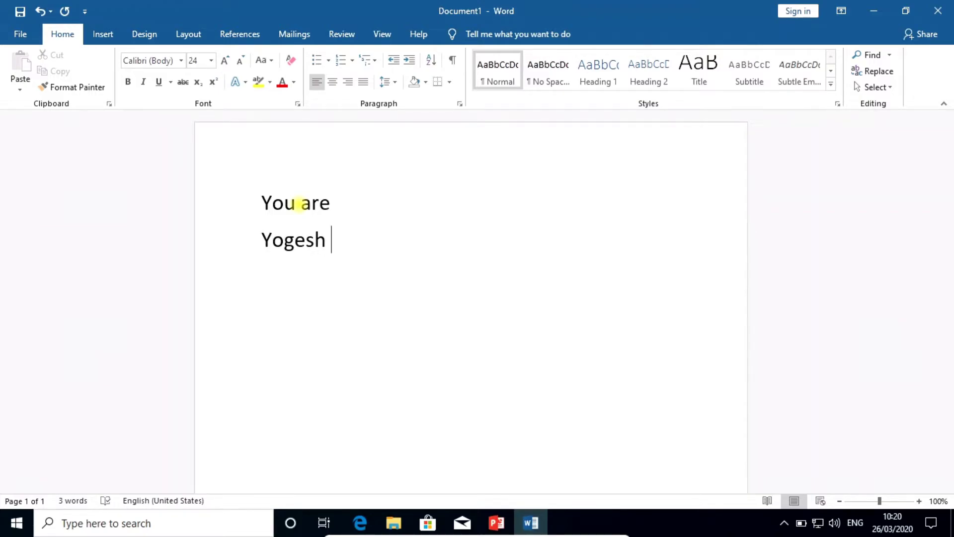
{"action": "type", "text": "dig"}
{"action": "type", "text": "iclass"}
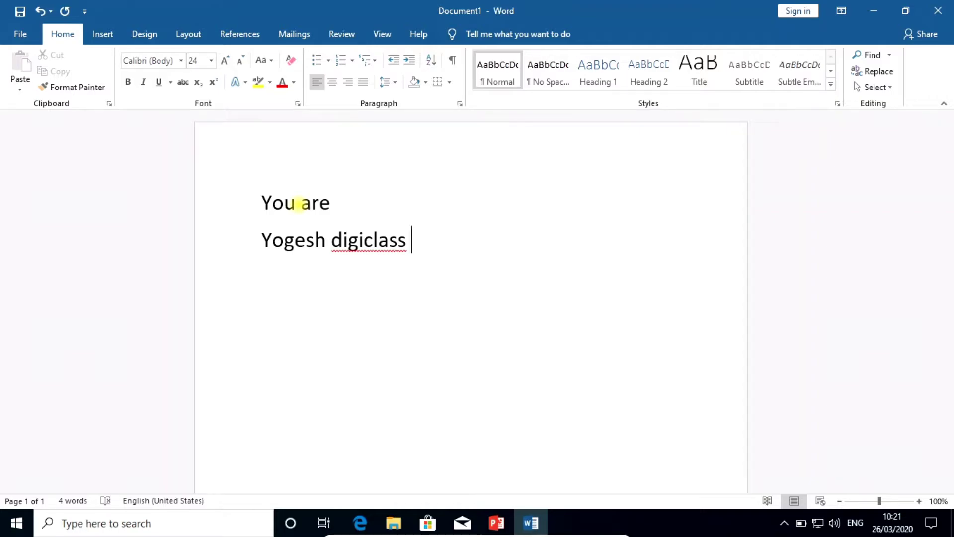
Open AutoCorrect Options from the right-click spelling menu on 'digiclass'
{"action": "left_click", "coordinate": [364, 243]}
{"action": "right_click", "coordinate": [364, 244]}
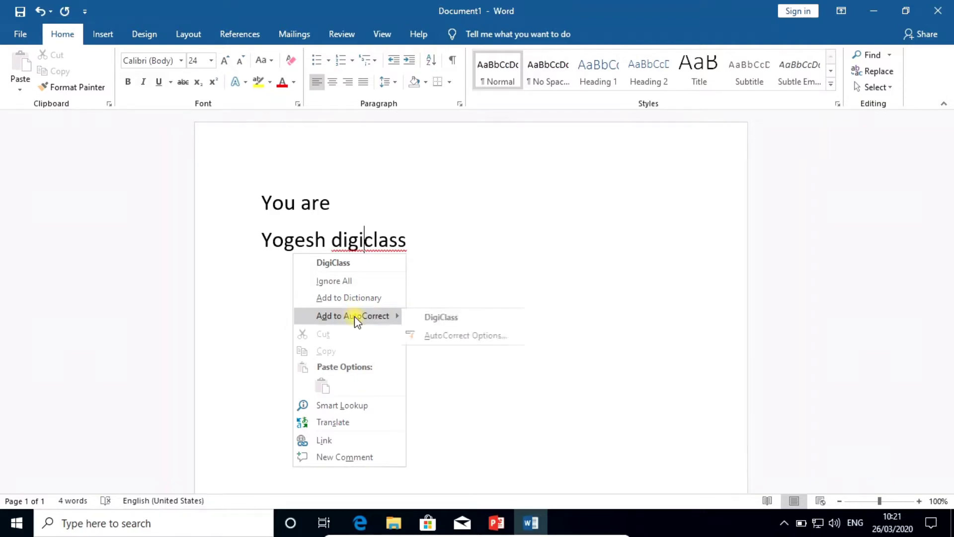
{"action": "mouse_move", "coordinate": [352, 316]}
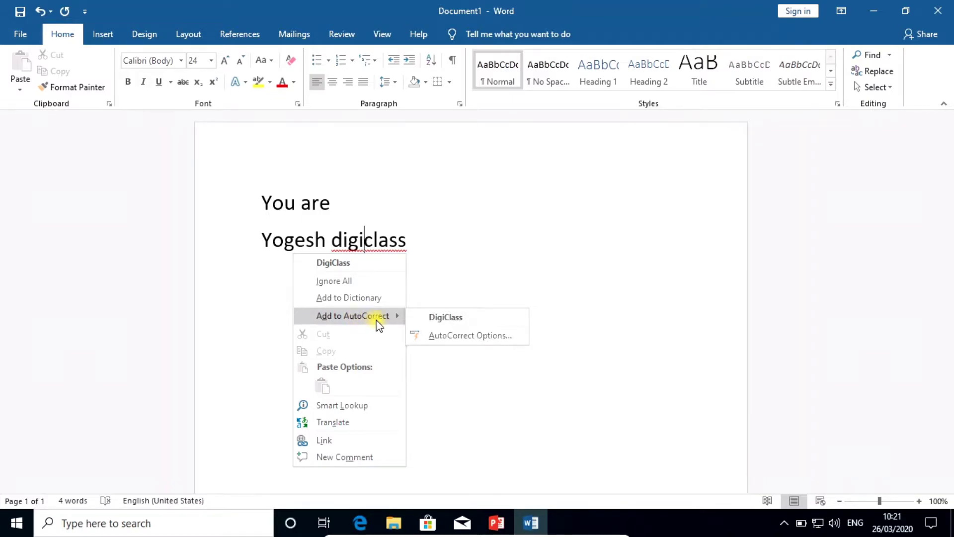
{"action": "left_click", "coordinate": [466, 336]}
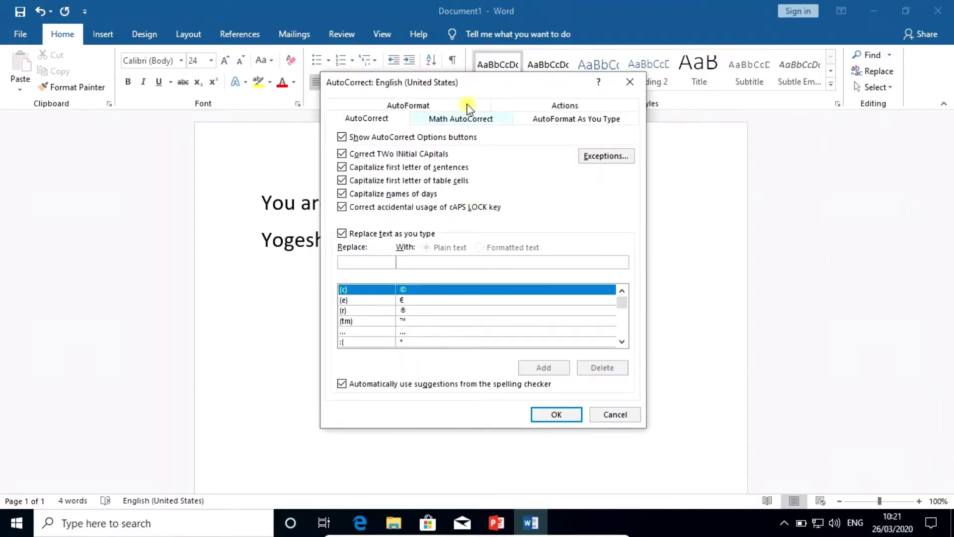
Cancel the AutoCorrect dialog without changes and go to the File backstage Info page
{"action": "left_click", "coordinate": [475, 85]}
{"action": "mouse_move", "coordinate": [474, 85]}
{"action": "left_mouse_down"}
{"action": "mouse_move", "coordinate": [592, 102]}
{"action": "mouse_move", "coordinate": [493, 82]}
{"action": "left_mouse_up"}
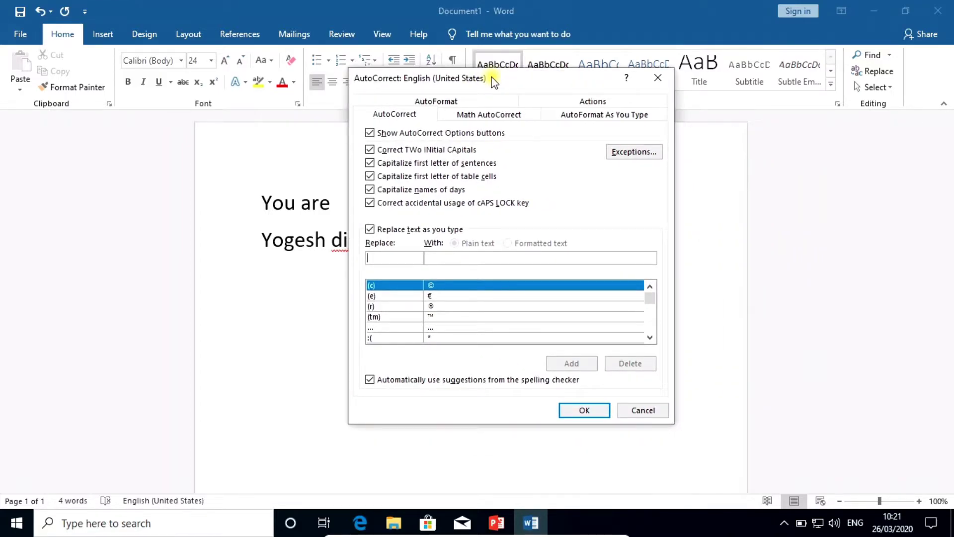
{"action": "left_click", "coordinate": [661, 411]}
{"action": "left_click", "coordinate": [16, 34]}
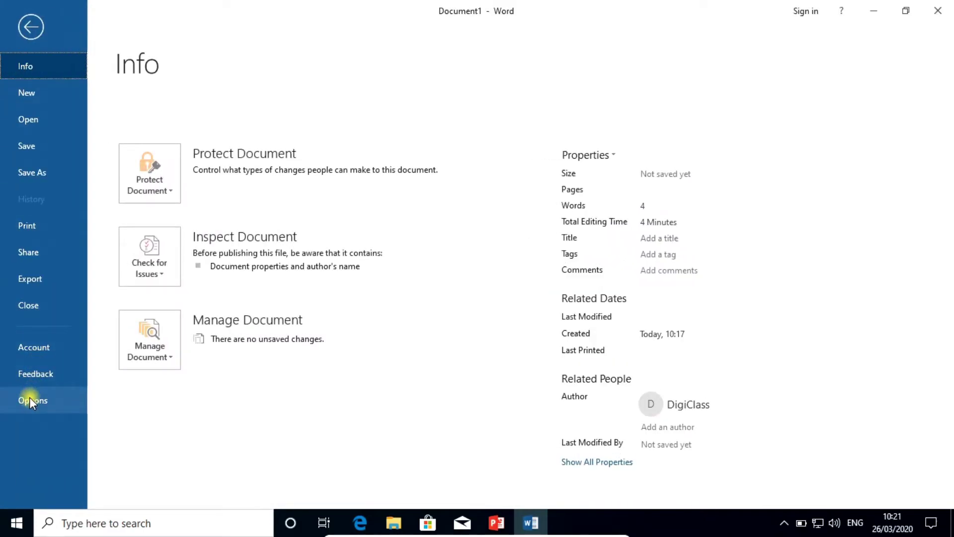
Reopen AutoCorrect Options from the Proofing page of Word Options
{"action": "left_click", "coordinate": [30, 401]}
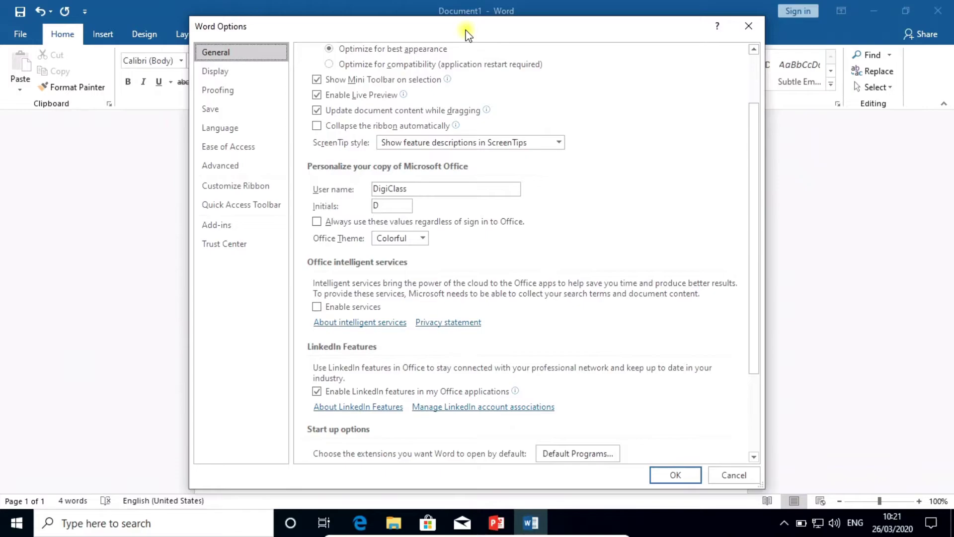
{"action": "left_click_drag", "start_coordinate": [468, 34], "coordinate": [488, 30]}
{"action": "left_click", "coordinate": [253, 89]}
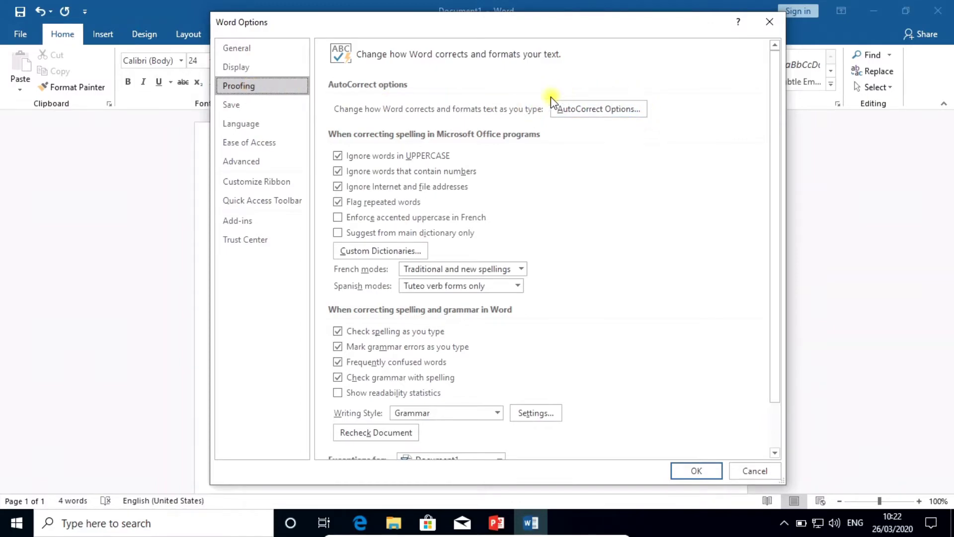
{"action": "left_click", "coordinate": [603, 109]}
{"action": "left_click_drag", "start_coordinate": [535, 85], "coordinate": [470, 71]}
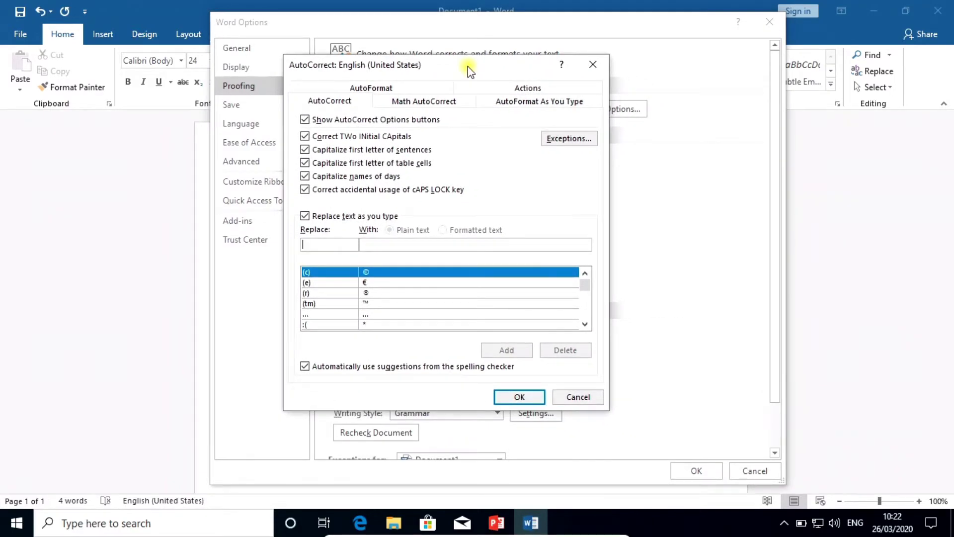
{"action": "left_click", "coordinate": [340, 99]}
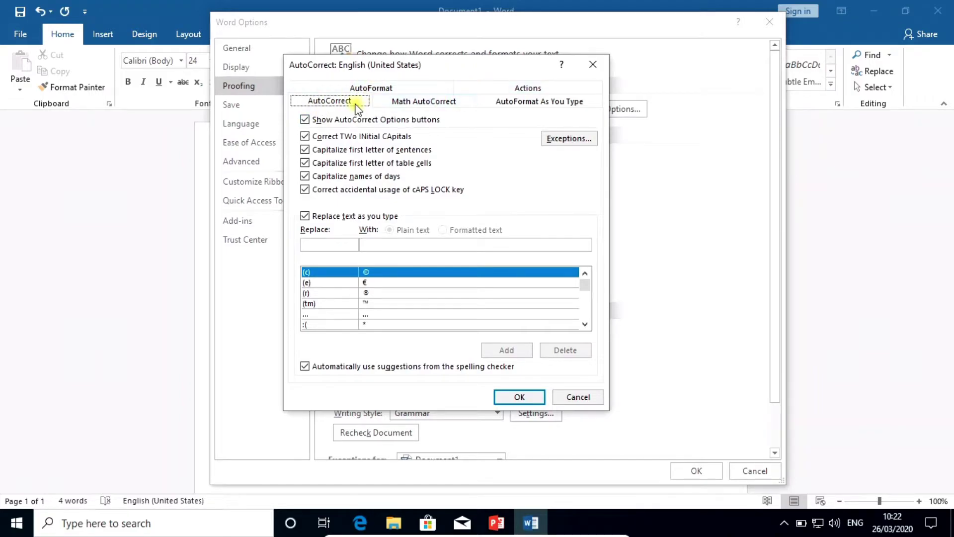
{"action": "left_click", "coordinate": [412, 101]}
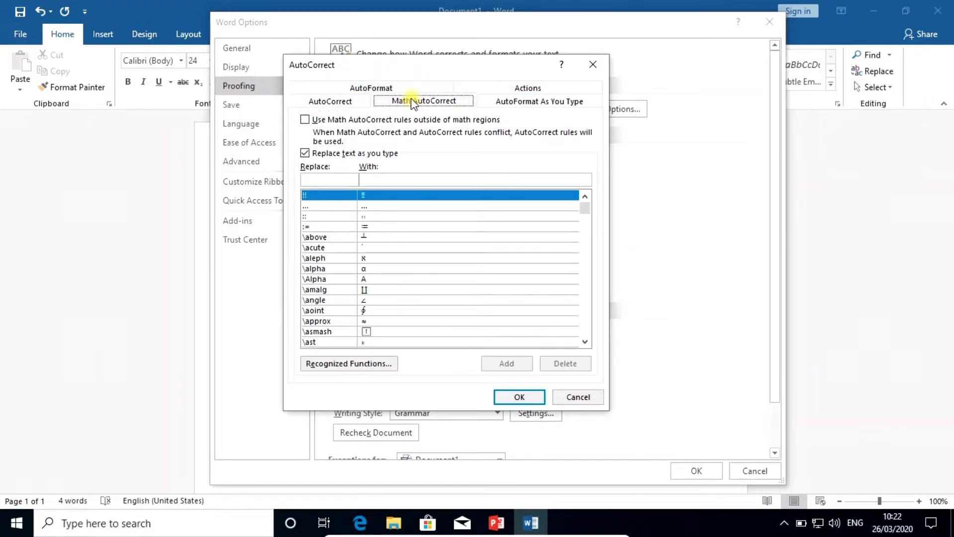
{"action": "left_click", "coordinate": [518, 101]}
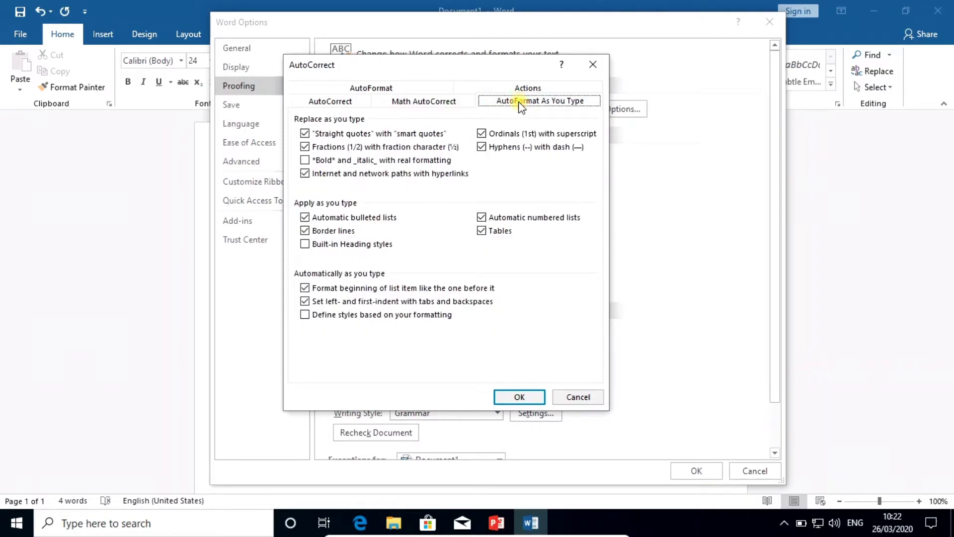
{"action": "left_click", "coordinate": [518, 87]}
{"action": "left_click", "coordinate": [383, 102]}
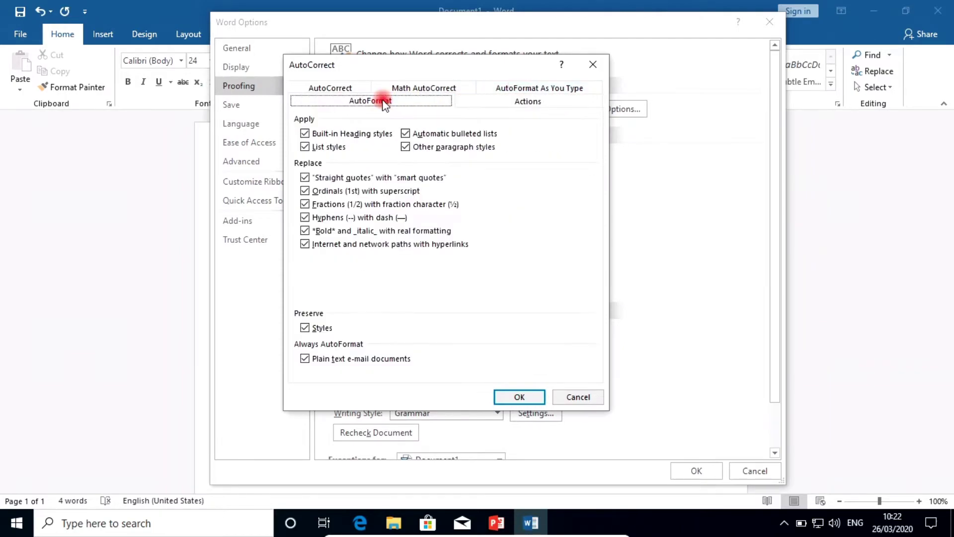
{"action": "left_click", "coordinate": [341, 89]}
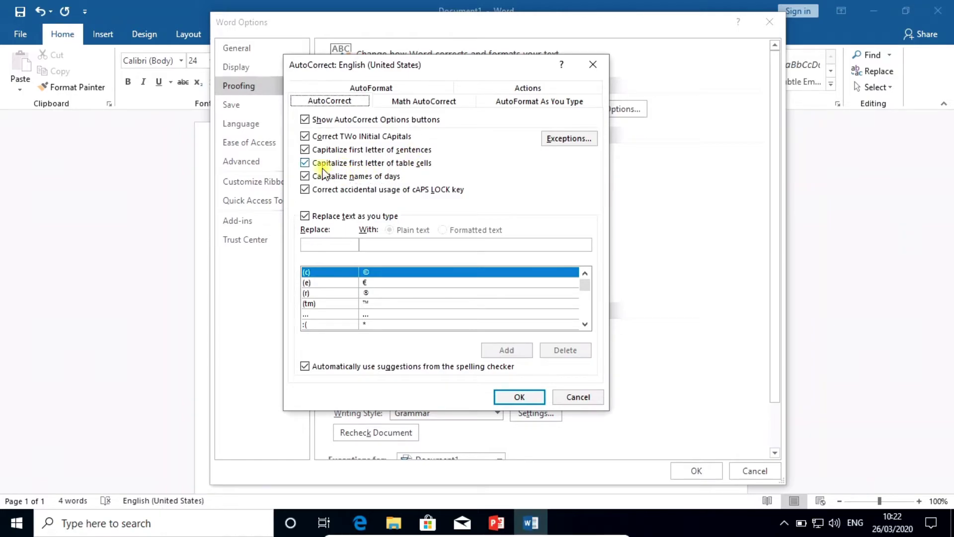
{"action": "left_click", "coordinate": [304, 164]}
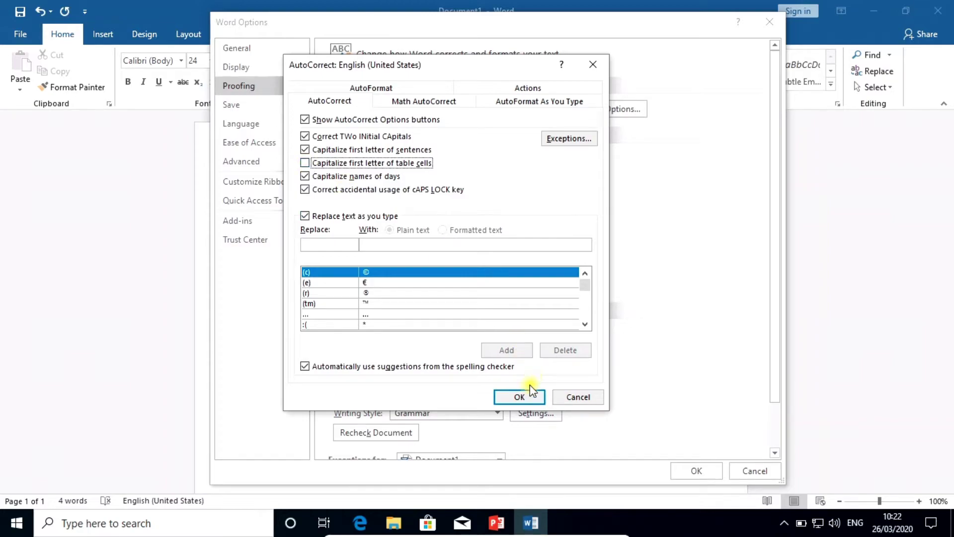
{"action": "left_click", "coordinate": [306, 119]}
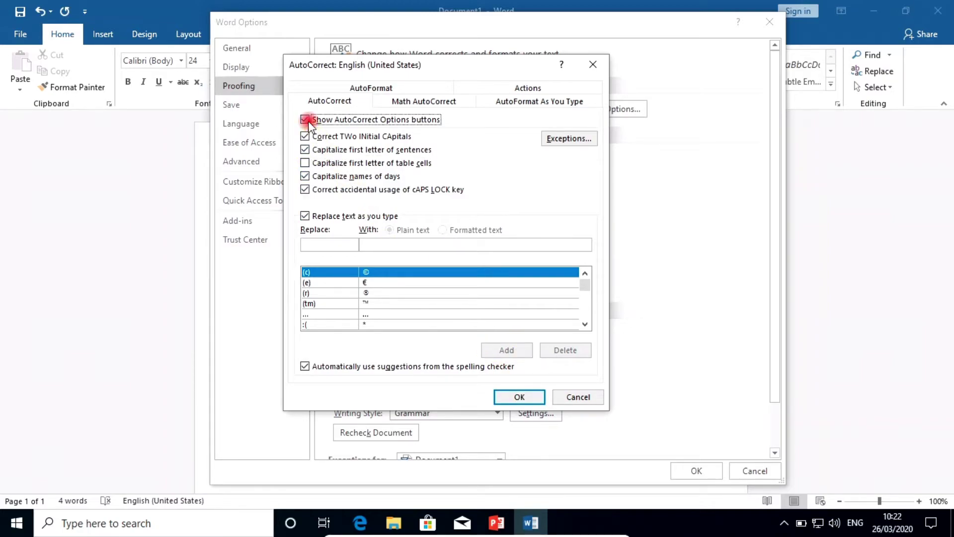
{"action": "left_click", "coordinate": [305, 136]}
{"action": "left_click", "coordinate": [305, 150]}
{"action": "left_click", "coordinate": [305, 176]}
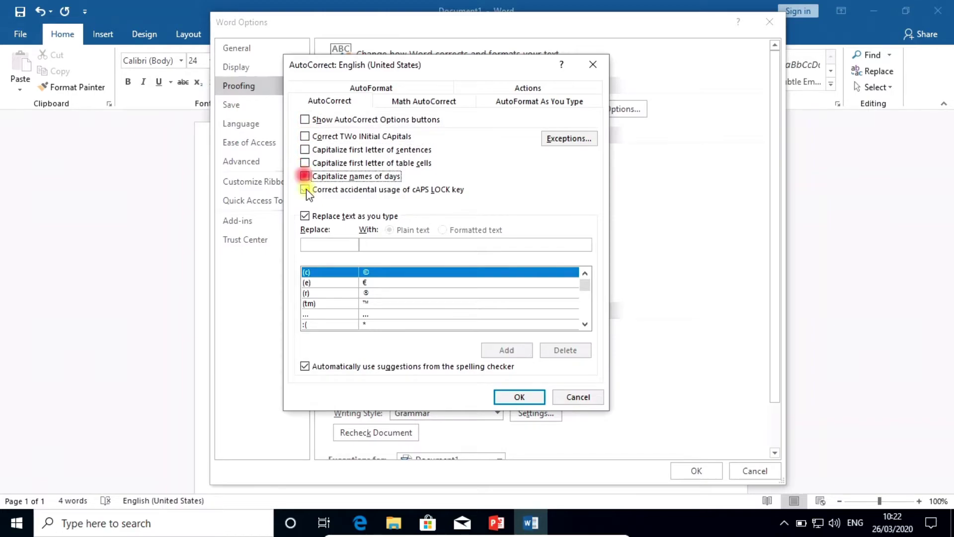
{"action": "left_click", "coordinate": [305, 189]}
{"action": "left_click", "coordinate": [305, 216]}
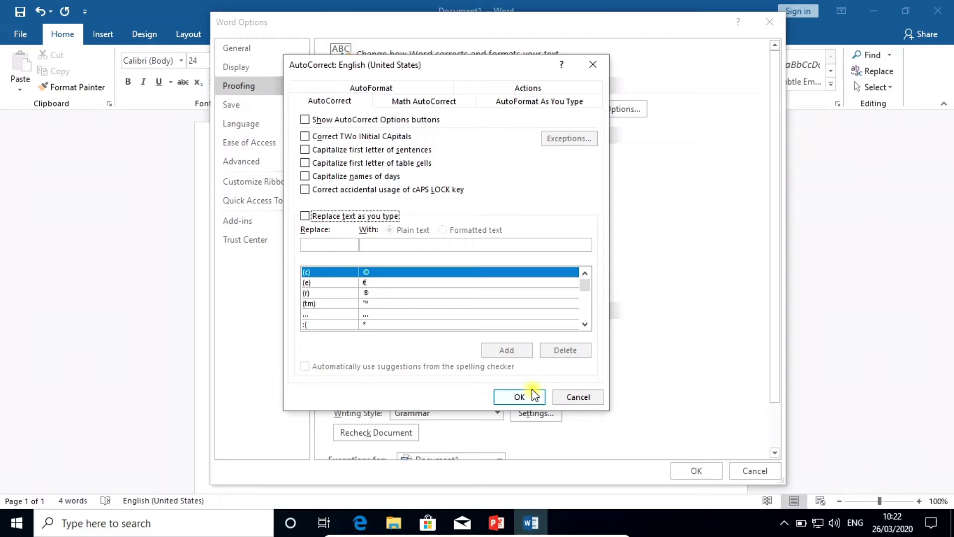
{"action": "left_click", "coordinate": [305, 119]}
{"action": "left_click", "coordinate": [305, 136]}
{"action": "left_click", "coordinate": [305, 150]}
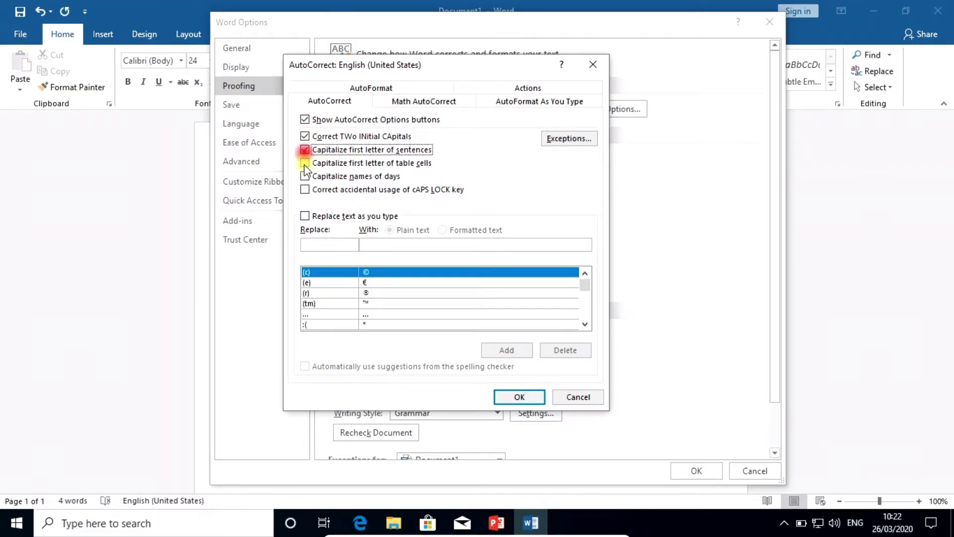
{"action": "left_click", "coordinate": [305, 163]}
{"action": "left_click", "coordinate": [305, 176]}
{"action": "left_click", "coordinate": [305, 190]}
{"action": "left_click", "coordinate": [305, 216]}
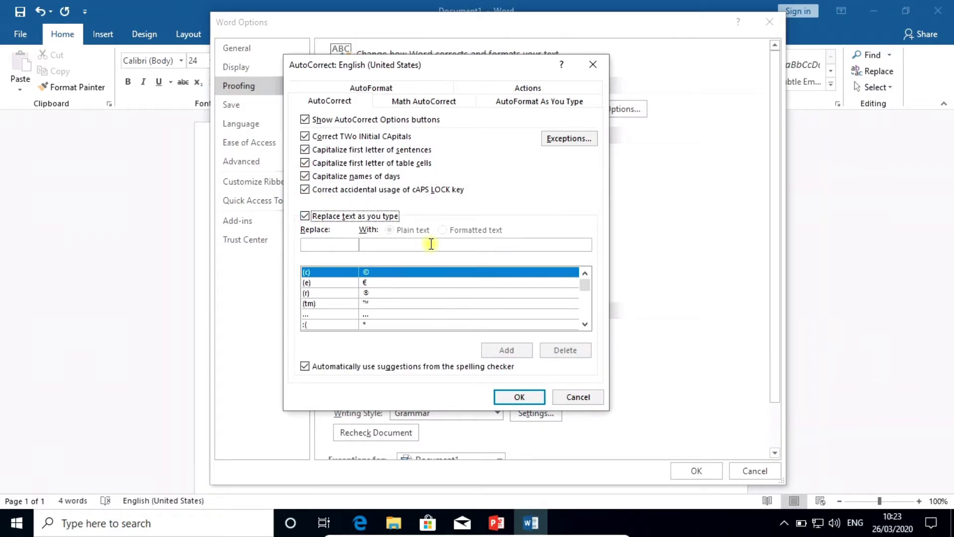
Enter the shortcut yv with the author's full name as its replacement text
{"action": "left_click", "coordinate": [318, 245]}
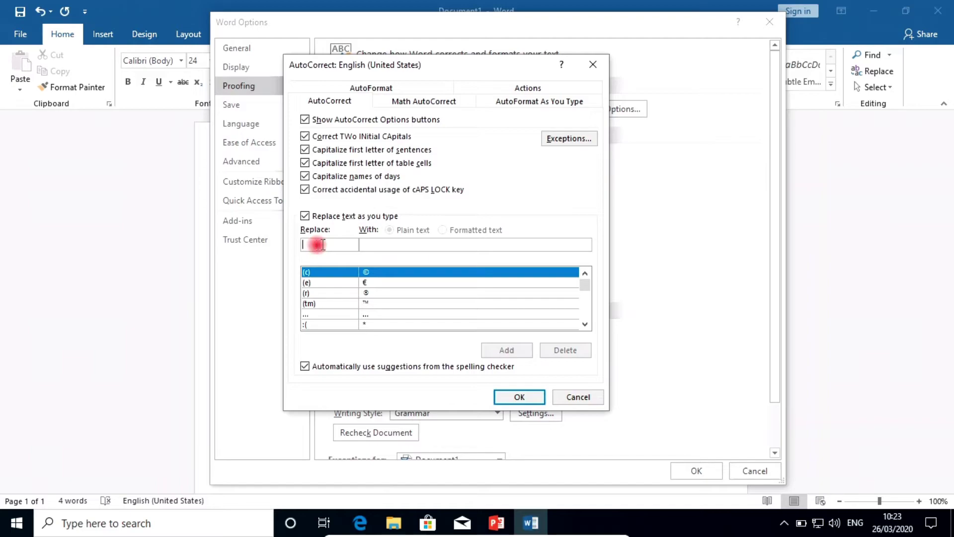
{"action": "left_click", "coordinate": [389, 242]}
{"action": "left_click", "coordinate": [316, 246]}
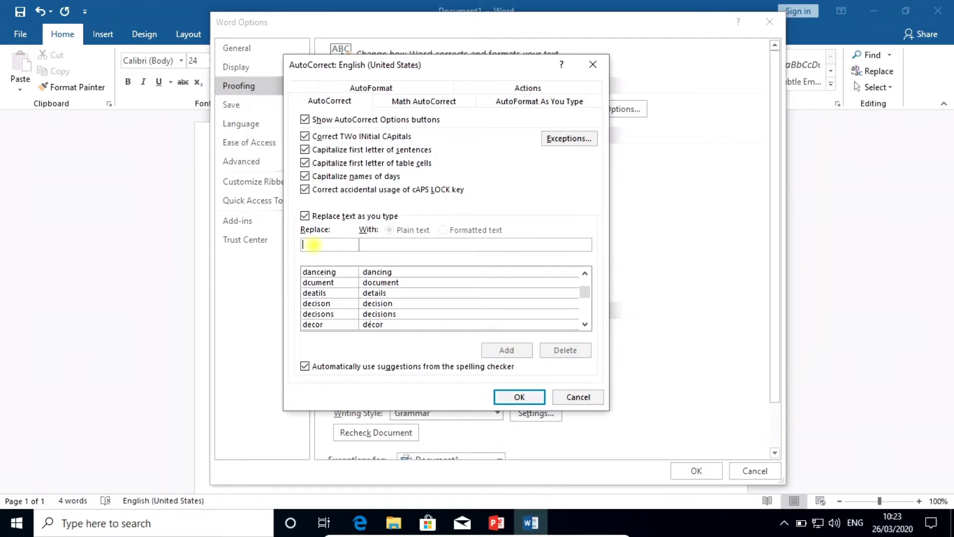
{"action": "type", "text": "cd"}
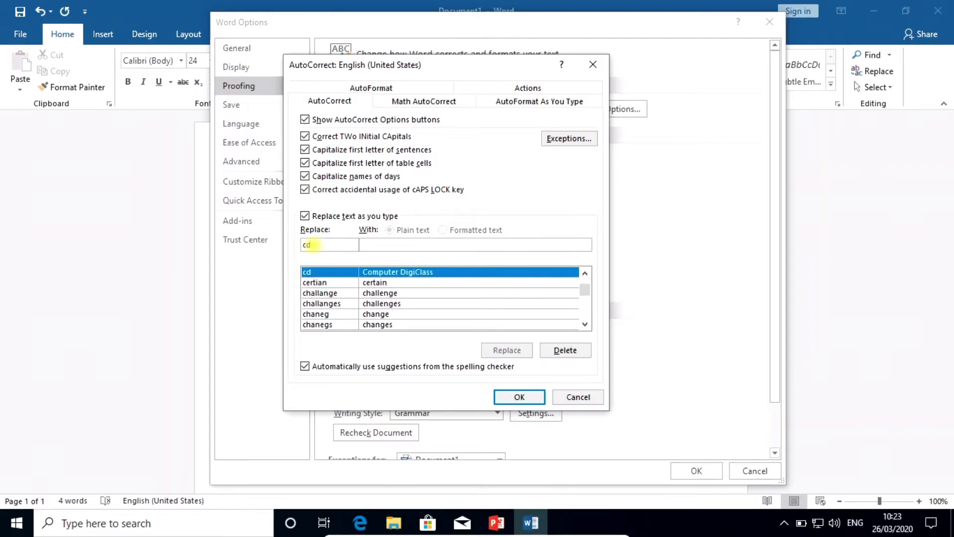
{"action": "left_click", "coordinate": [336, 273]}
{"action": "double_click", "coordinate": [307, 244]}
{"action": "type", "text": "yv"}
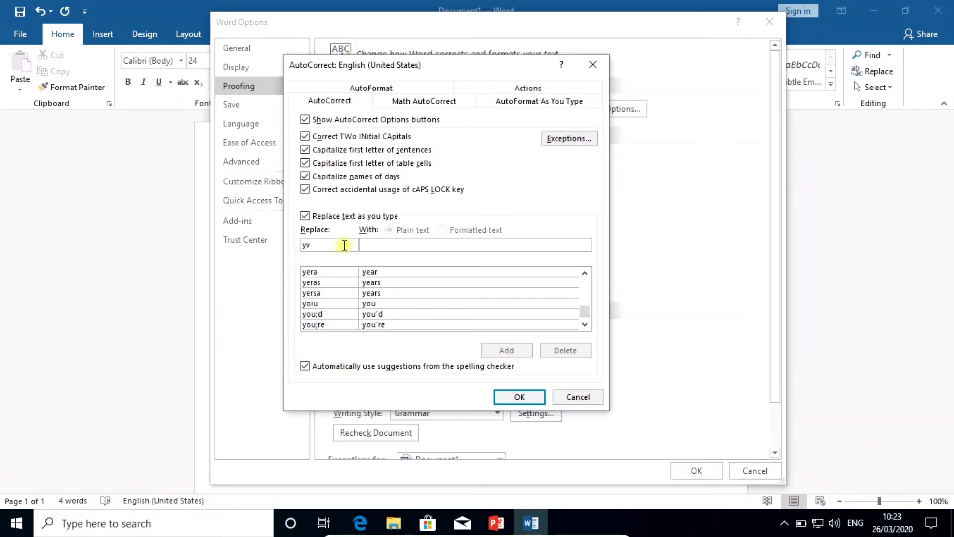
{"action": "left_click", "coordinate": [371, 244]}
{"action": "type", "text": "Yo"}
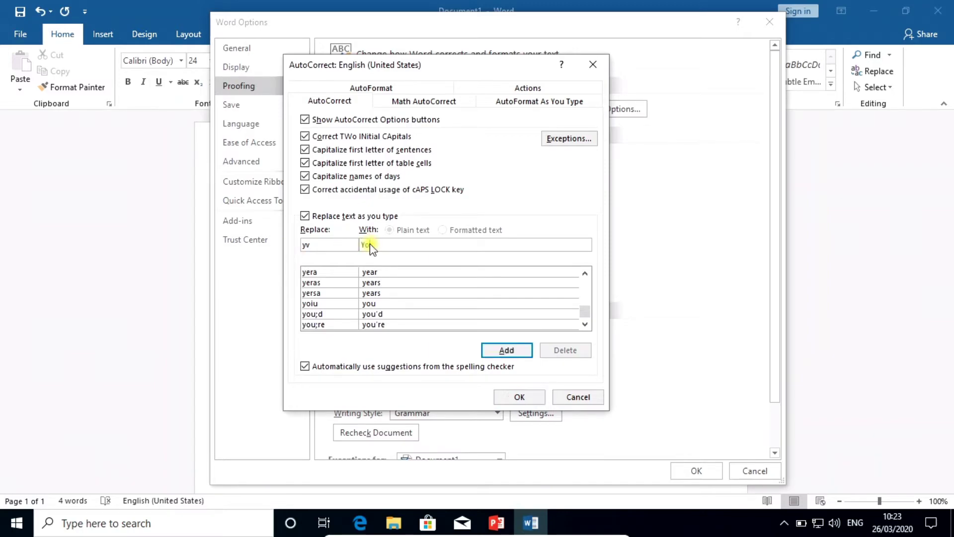
{"action": "type", "text": "gesh Vyas"}
Add the yv entry and confirm both AutoCorrect and Word Options with OK
{"action": "left_click", "coordinate": [506, 350]}
{"action": "left_click", "coordinate": [517, 397]}
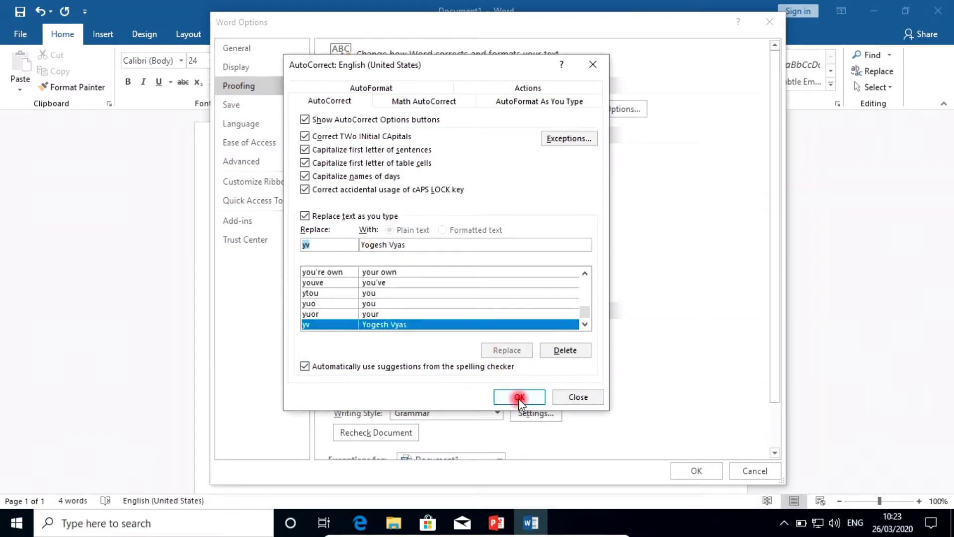
{"action": "left_click", "coordinate": [677, 463]}
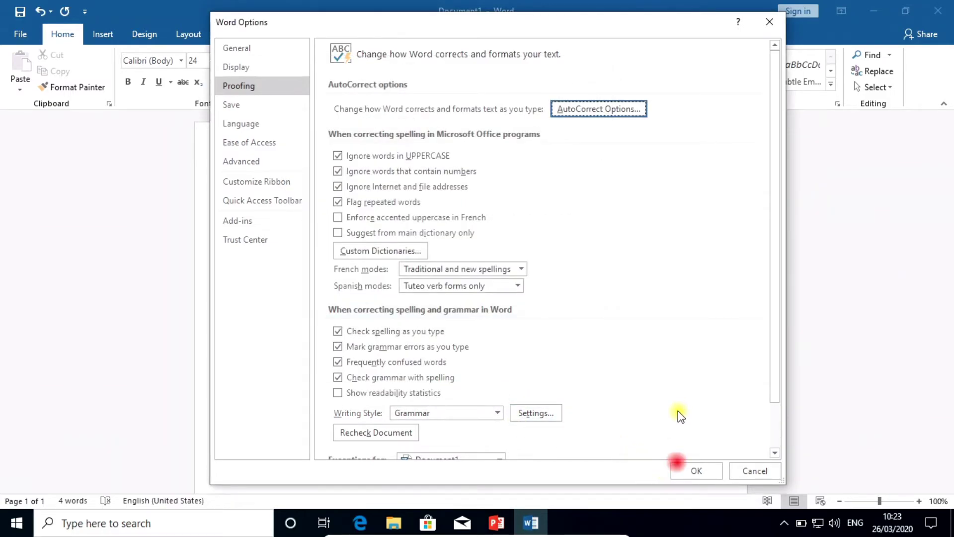
{"action": "left_click", "coordinate": [692, 471]}
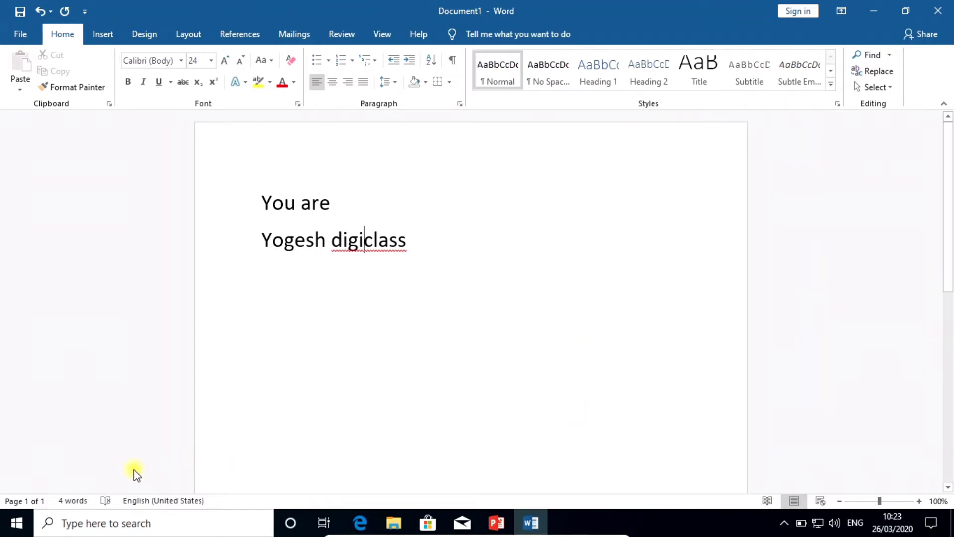
On a new line after digiclass, type yv and cd to expand into the full name and 'Computer DigiClass'
{"action": "left_click", "coordinate": [420, 239]}
{"action": "key", "text": "Return"}
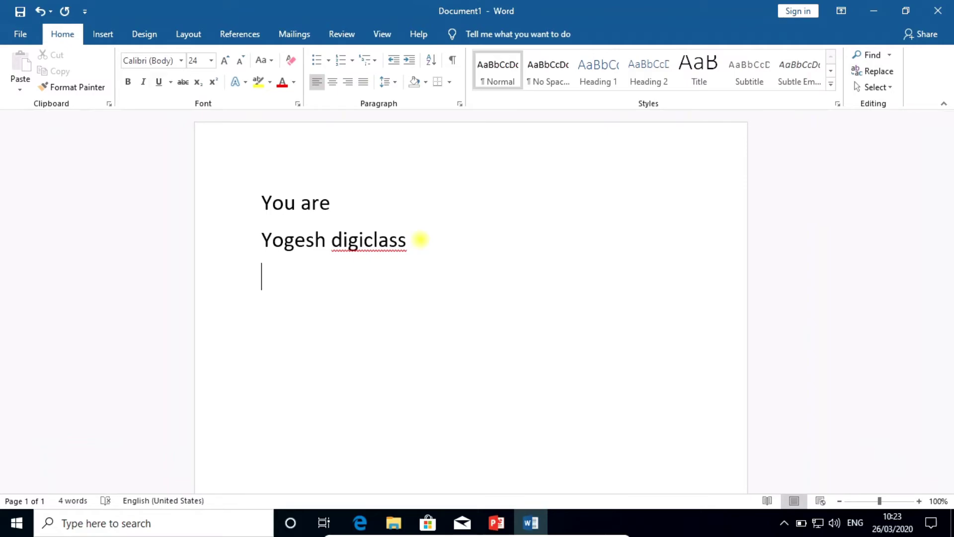
{"action": "type", "text": "yv"}
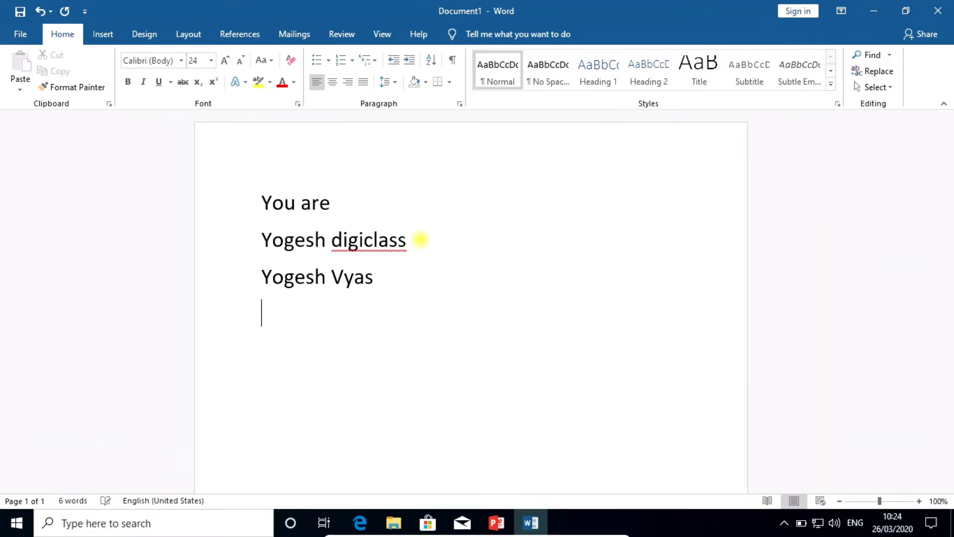
{"action": "type", "text": "cd"}
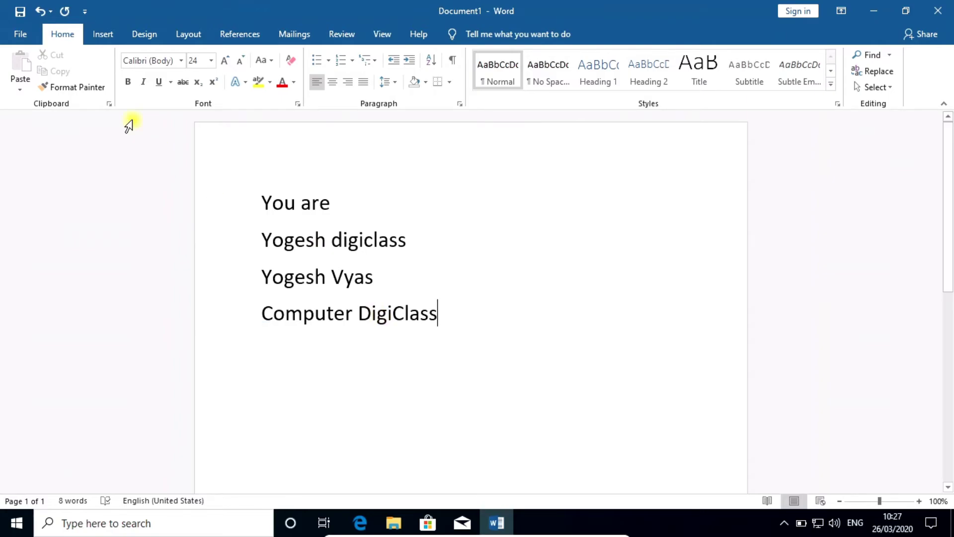
Reopen AutoCorrect Options via File > Options > Proofing
{"action": "left_click", "coordinate": [19, 34]}
{"action": "left_click", "coordinate": [34, 400]}
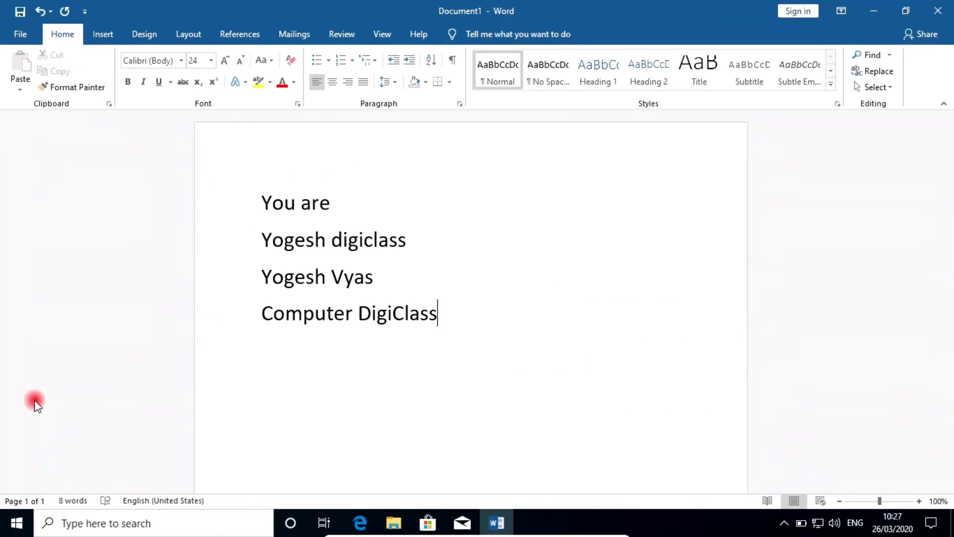
{"action": "left_click", "coordinate": [219, 91]}
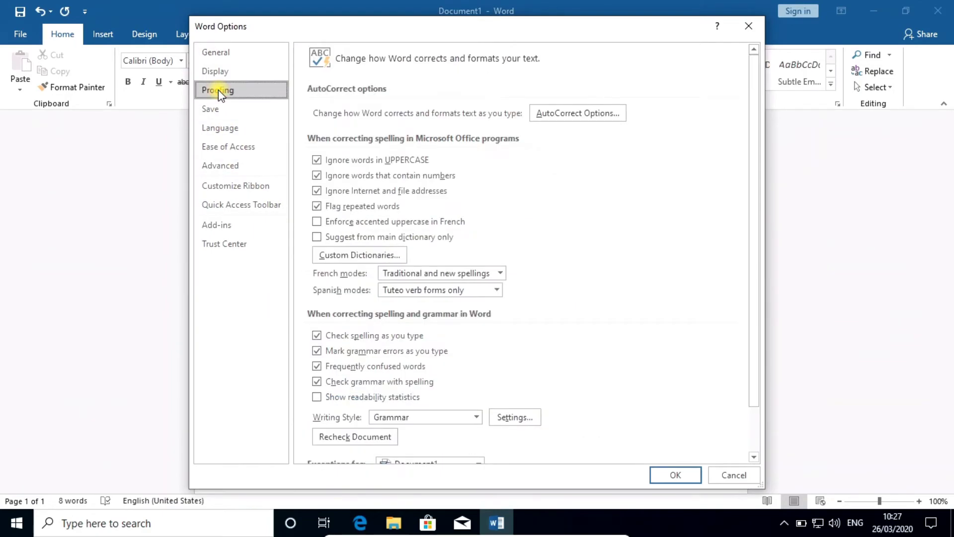
{"action": "left_click", "coordinate": [579, 112]}
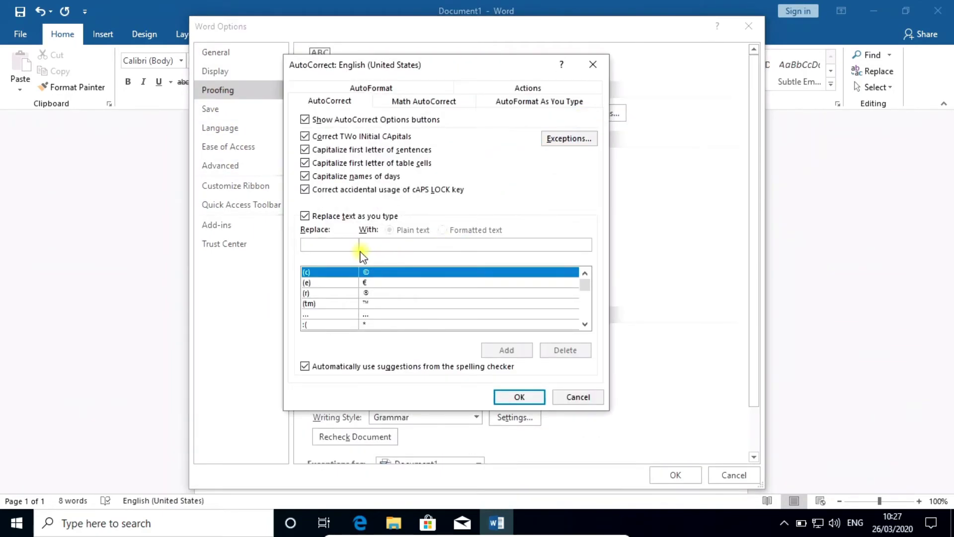
Delete the yv entry, close both dialogs, and test by typing Yv
{"action": "left_click", "coordinate": [329, 244]}
{"action": "type", "text": "y"}
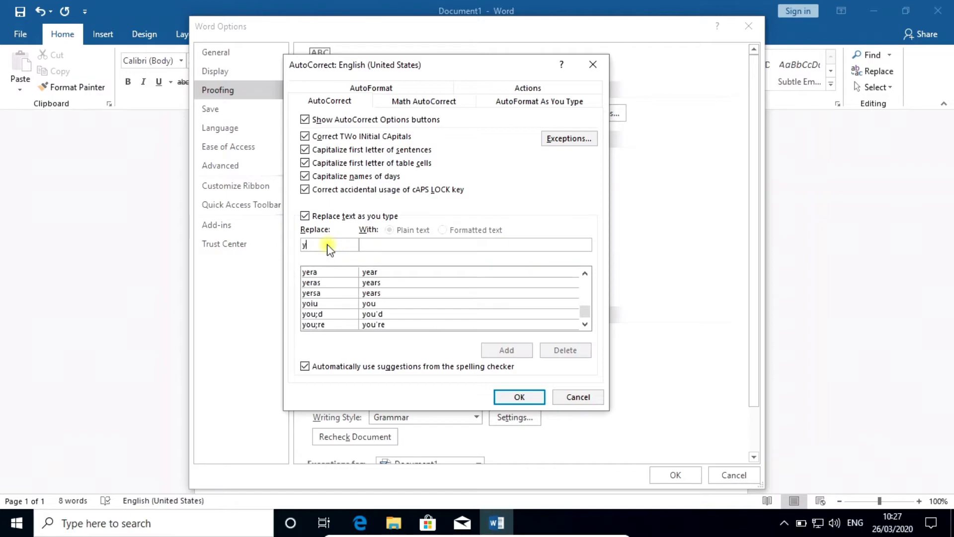
{"action": "type", "text": "v"}
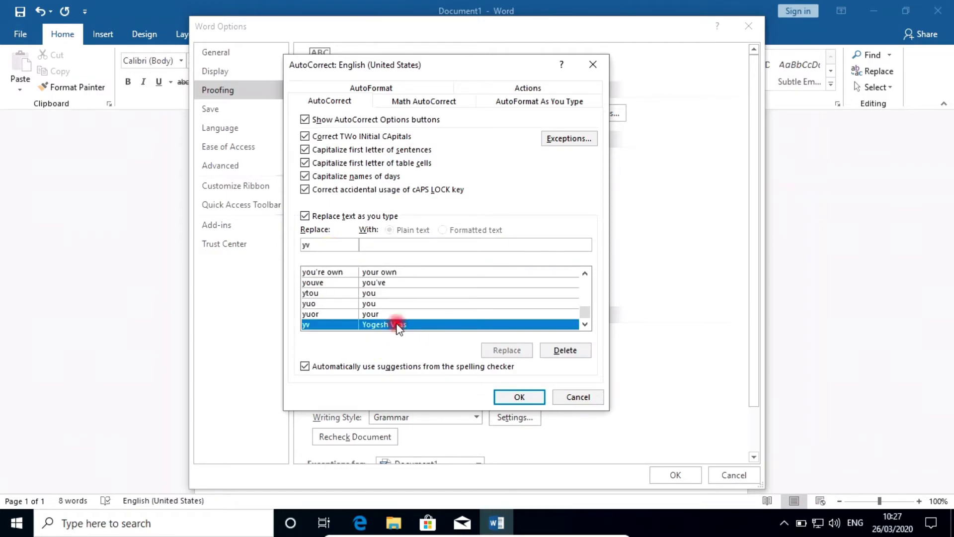
{"action": "left_click", "coordinate": [565, 351]}
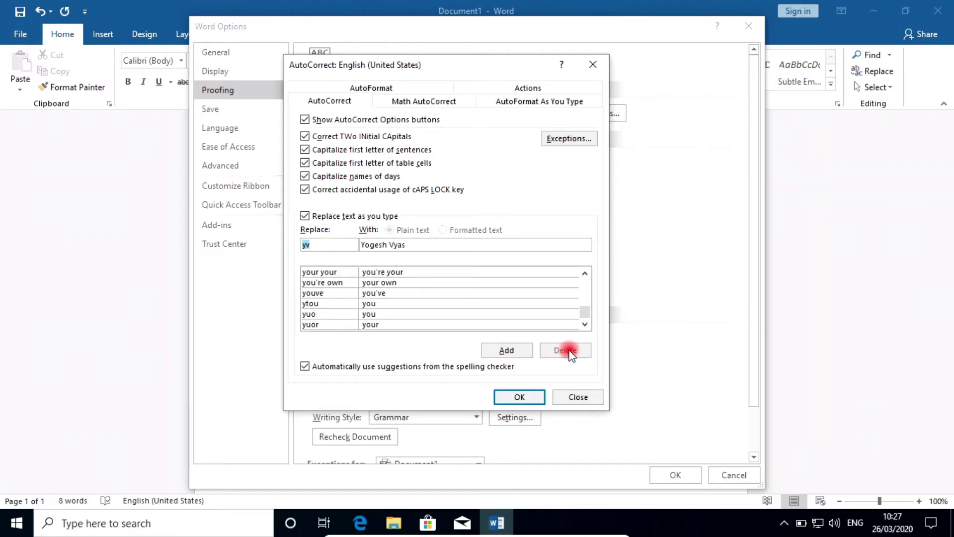
{"action": "left_click", "coordinate": [520, 397]}
{"action": "left_click", "coordinate": [675, 475]}
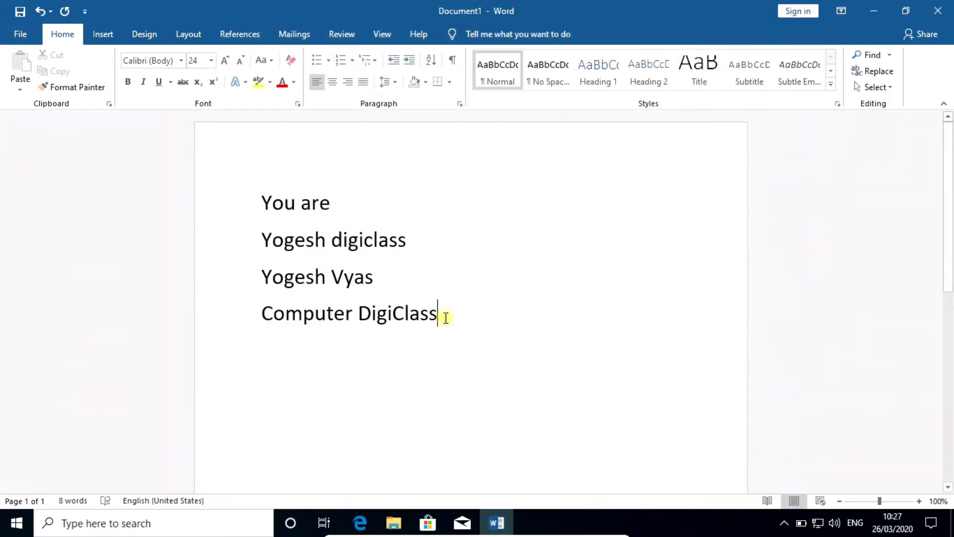
{"action": "type", "text": "Y"}
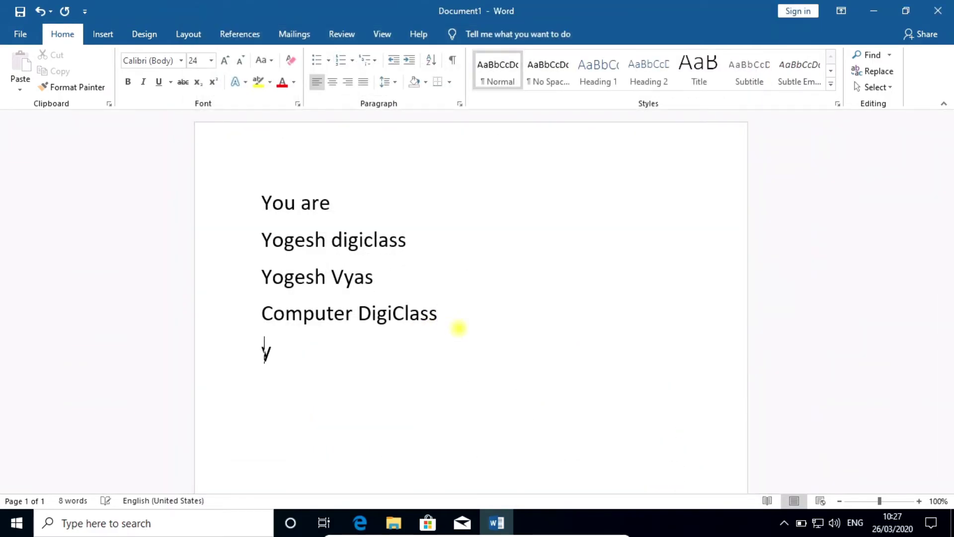
{"action": "type", "text": "v"}
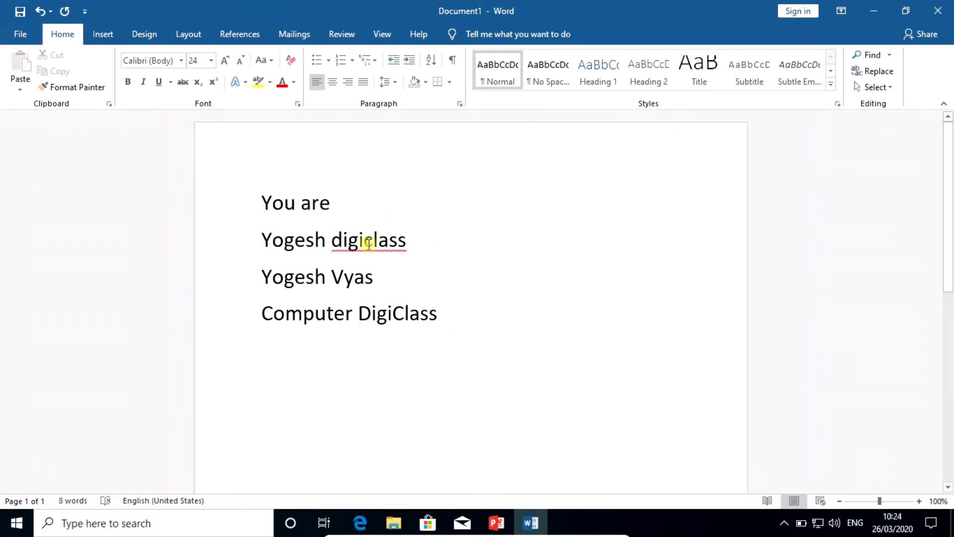
{"action": "right_click", "coordinate": [367, 243]}
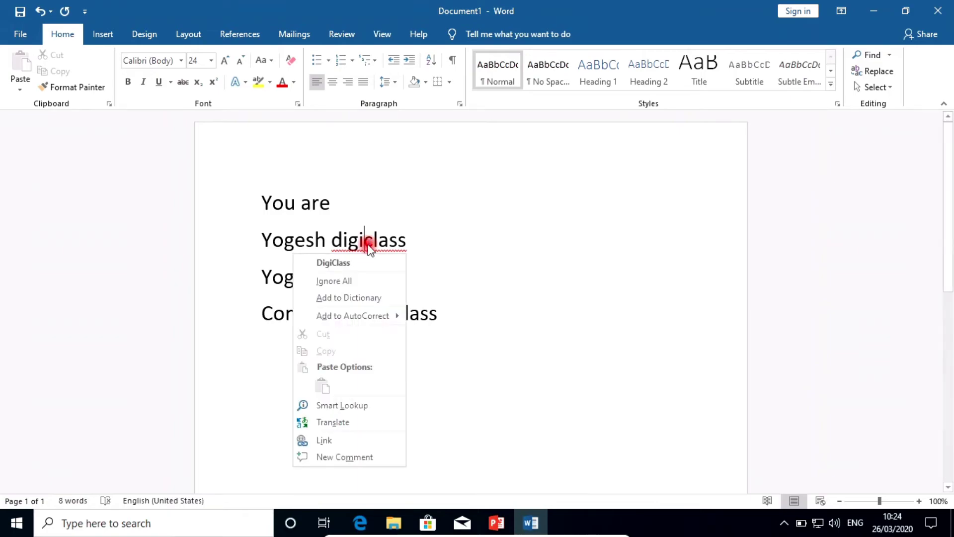
{"action": "left_click", "coordinate": [337, 264]}
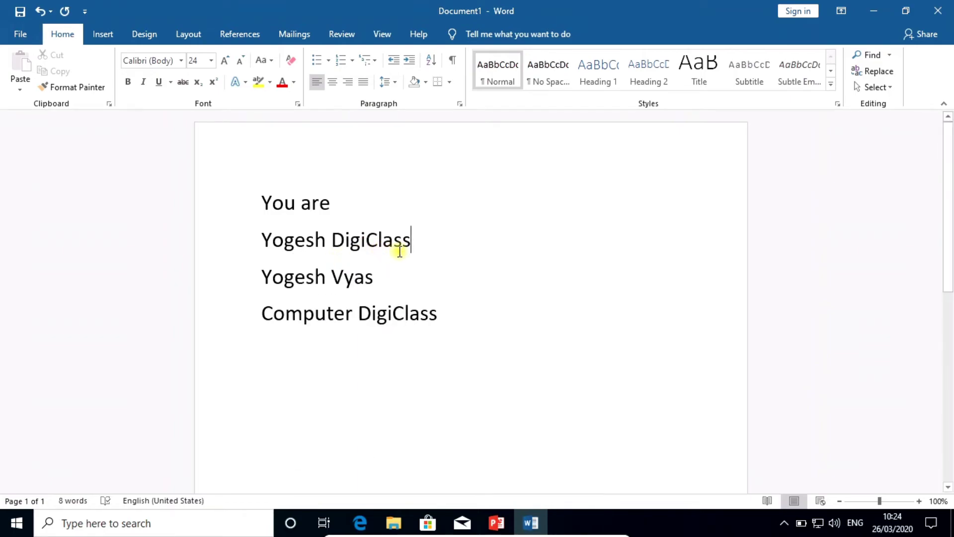
{"action": "key", "text": "ctrl+z"}
{"action": "right_click", "coordinate": [373, 242]}
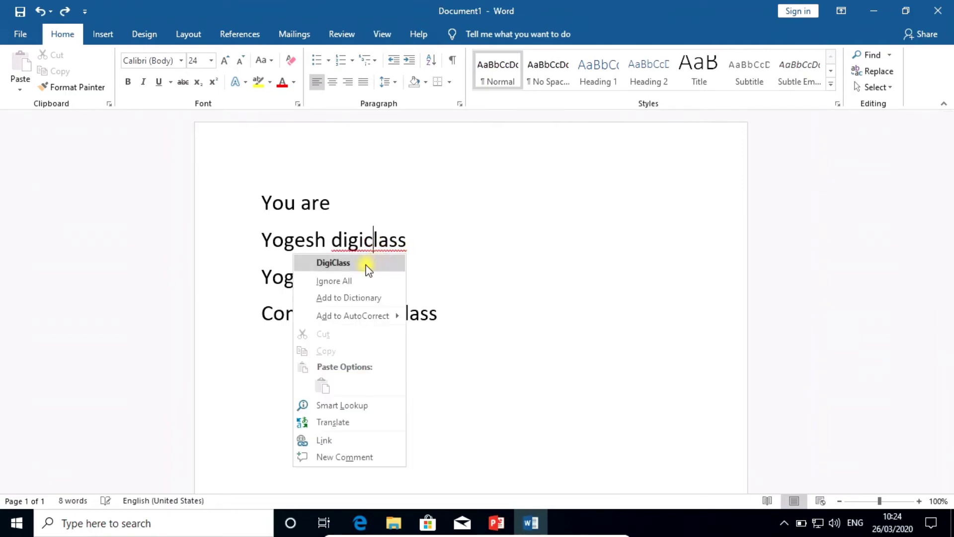
{"action": "left_click", "coordinate": [346, 281]}
{"action": "key", "text": "End"}
{"action": "mouse_move", "coordinate": [470, 313]}
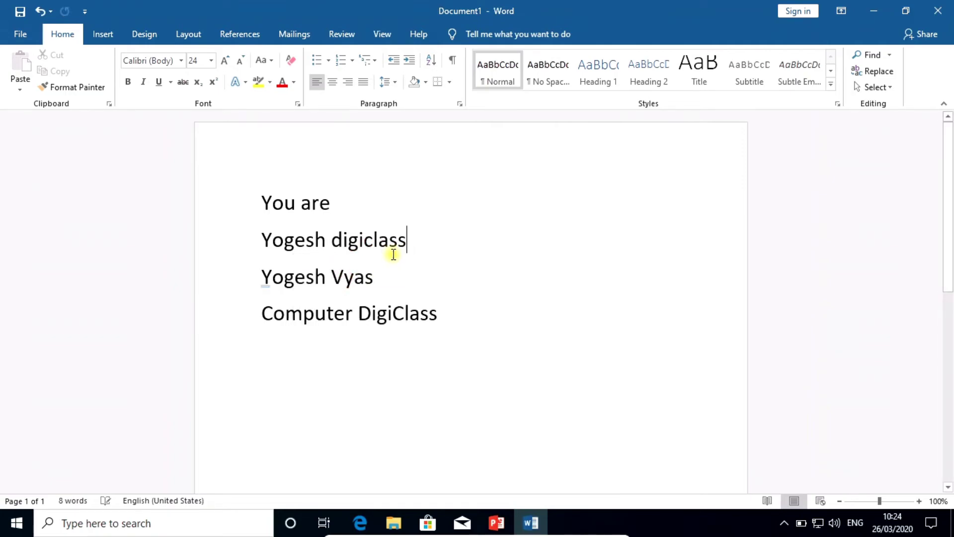
{"action": "key", "text": "ctrl+z"}
{"action": "key", "text": "F7"}
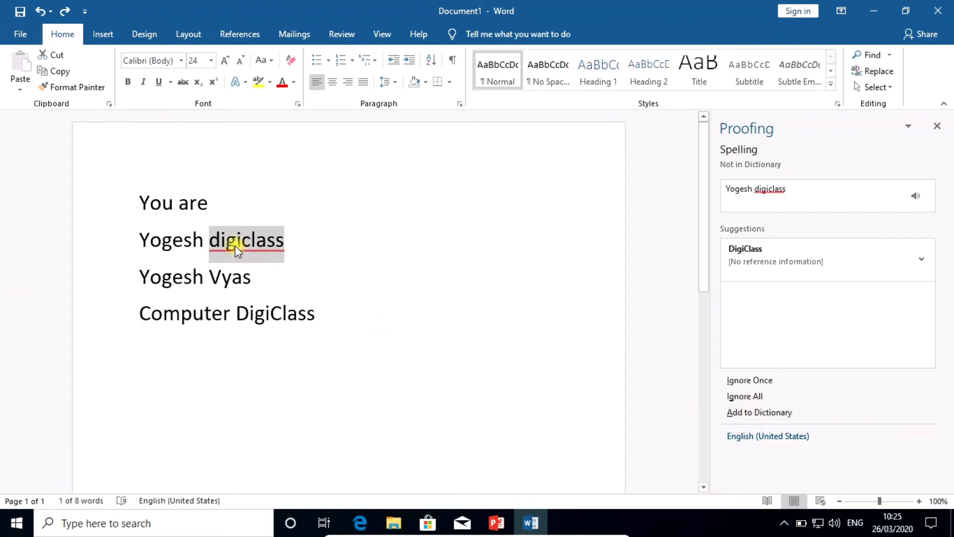
Ignore digiclass once, rerun the F7 check, and dismiss both completion messages
{"action": "left_click", "coordinate": [759, 416]}
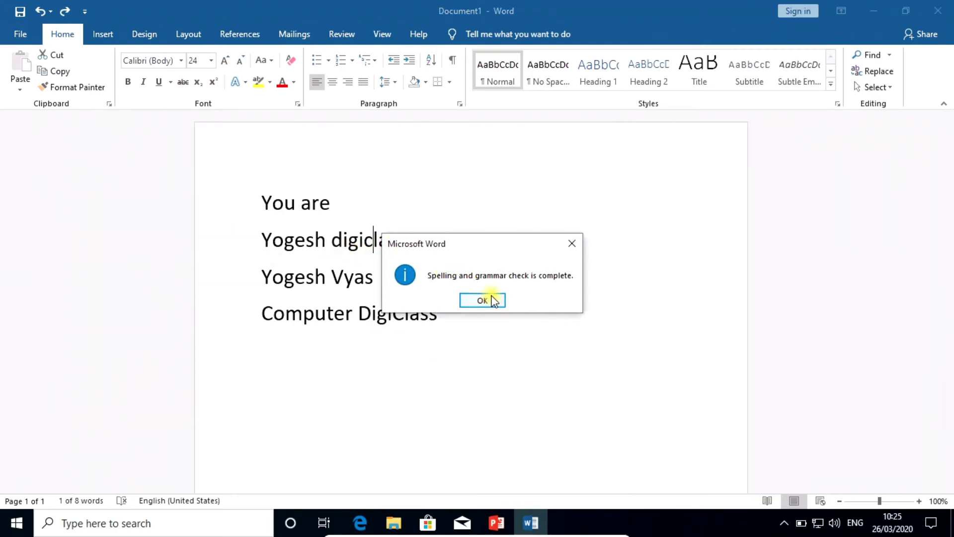
{"action": "left_click", "coordinate": [483, 301]}
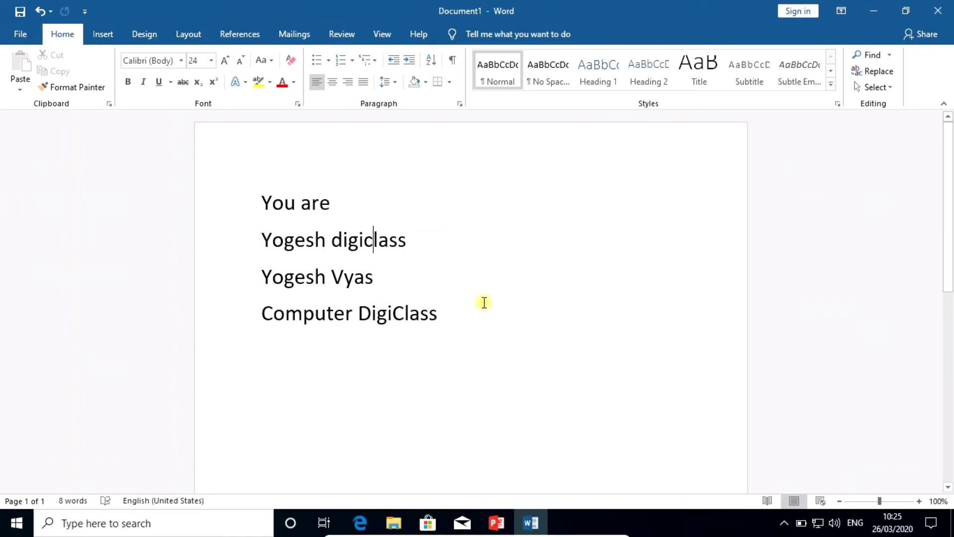
{"action": "key", "text": "F7"}
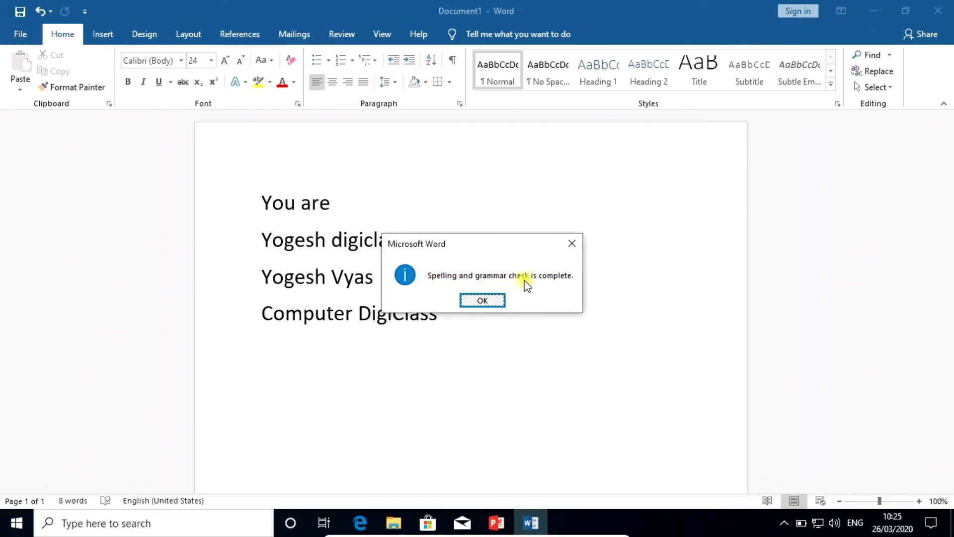
{"action": "left_click", "coordinate": [485, 300]}
{"action": "left_click", "coordinate": [449, 313]}
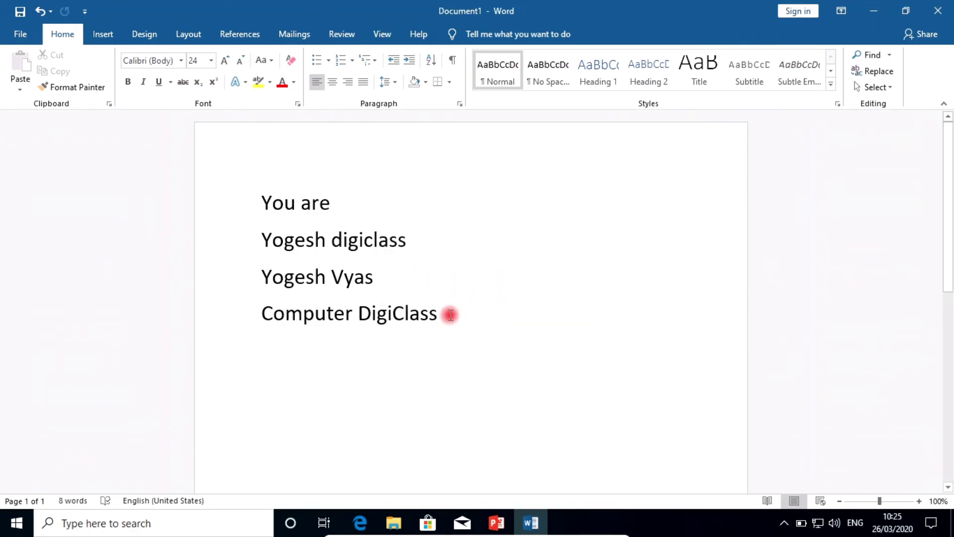
Add a line 'jhasgdf jsdgfas duewf vusgfs dsuiyg' and run the F7 spelling check
{"action": "key", "text": "Return"}
{"action": "type", "text": "jhasgdf jsdg"}
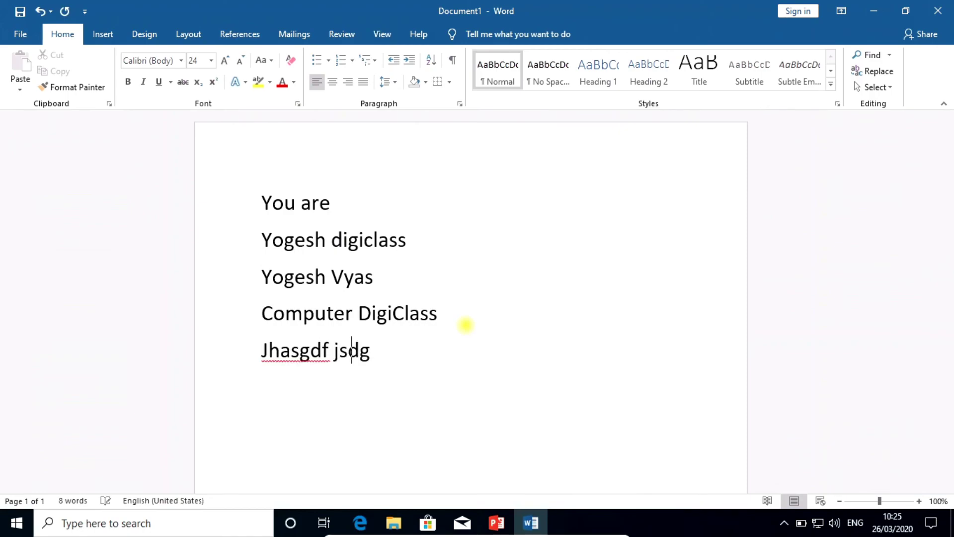
{"action": "type", "text": "fas duewf vusgfs dsuiyg"}
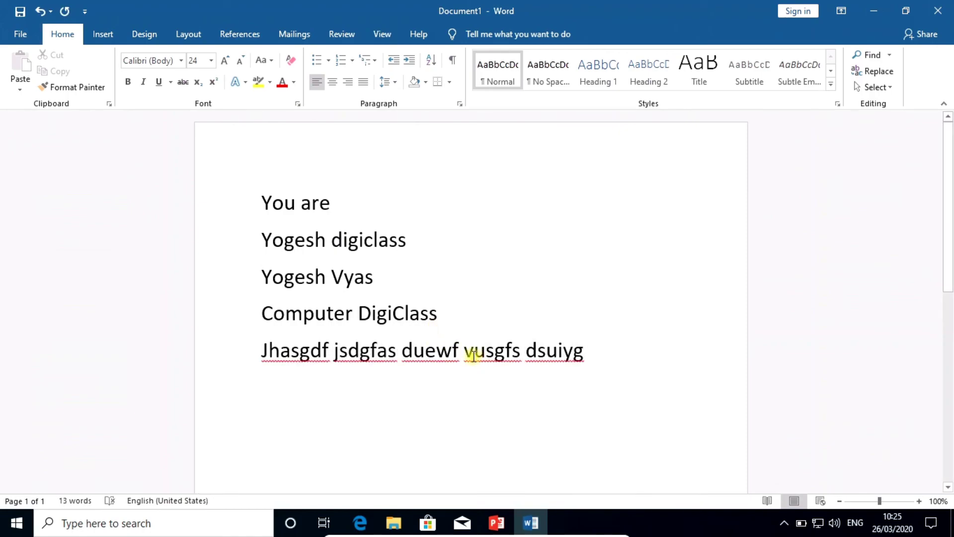
{"action": "key", "text": "F7"}
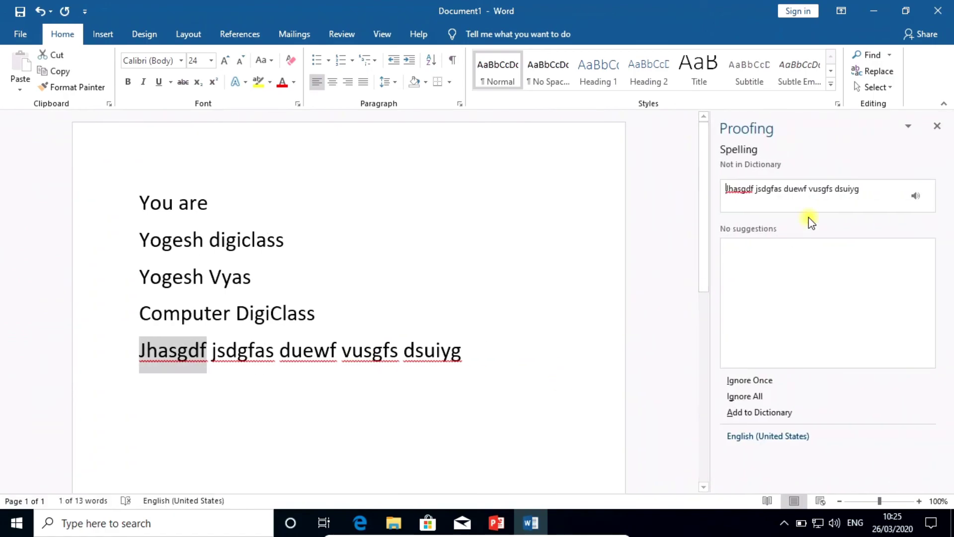